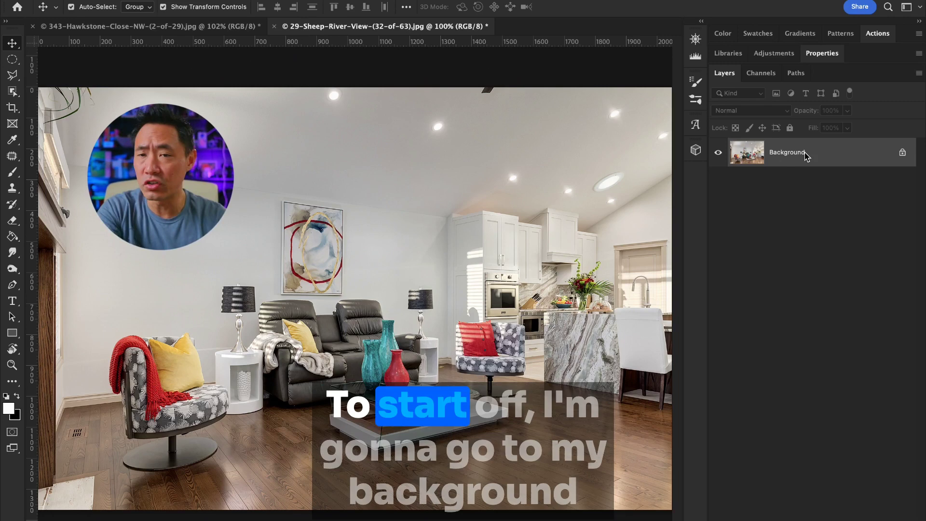
Step: Run Mask All Objects on the Background layer to create masked groups Background Object 1–28
right_click(820, 151)
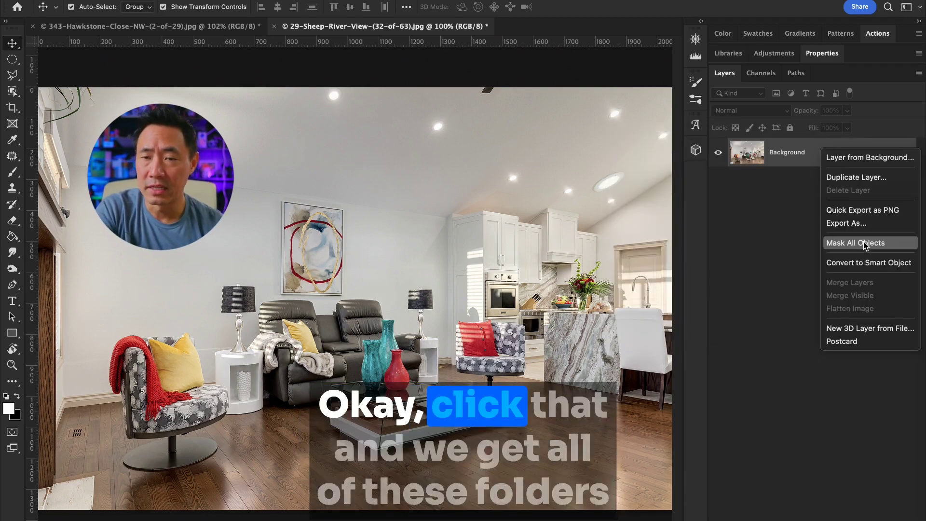
click(863, 242)
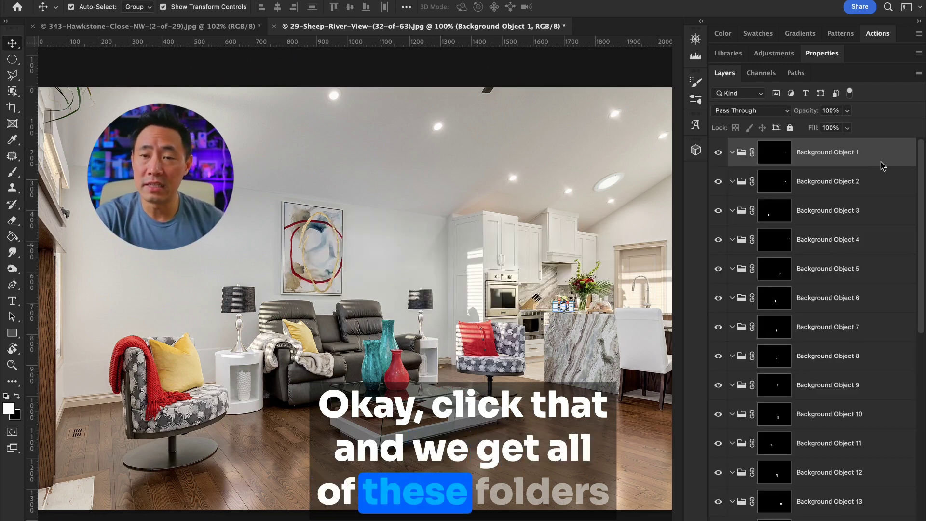
scroll(880, 161, down, 4)
scroll(865, 311, up, 3)
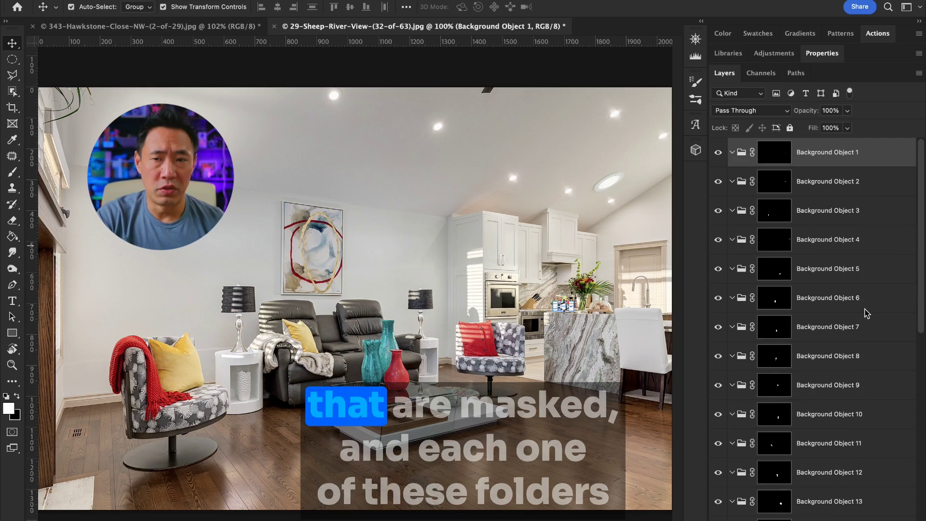
scroll(831, 386, down, 10)
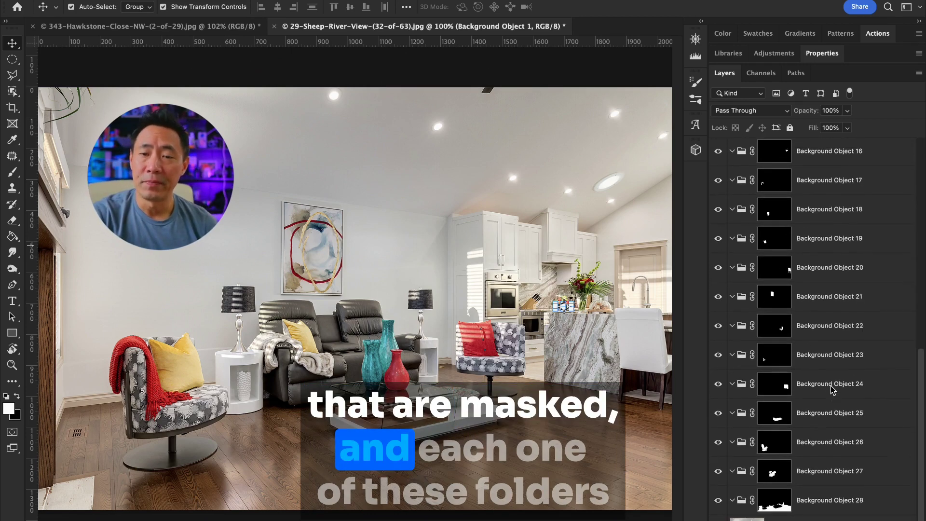
Step: Add a Hue/Saturation adjustment to the floor group Background Object 28: Hue -16, Saturation -21, Lightness -18
click(832, 502)
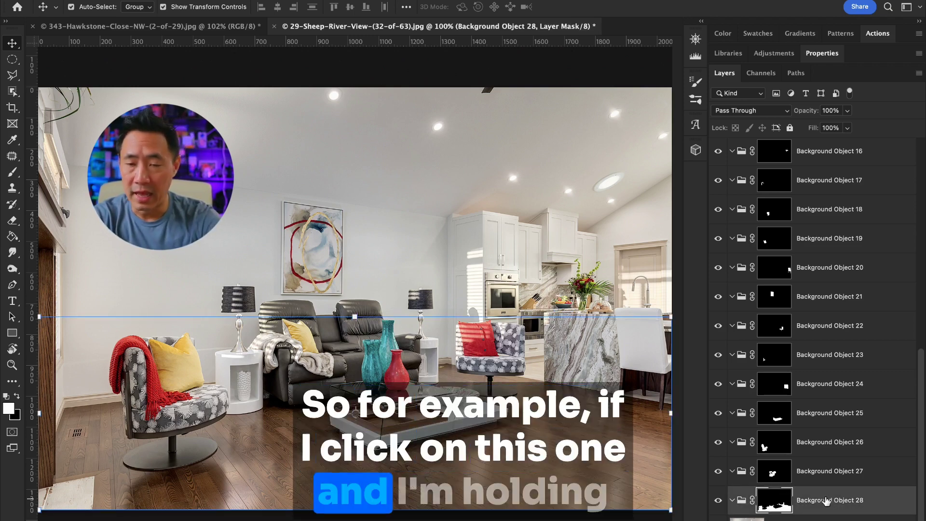
alt+click(780, 505)
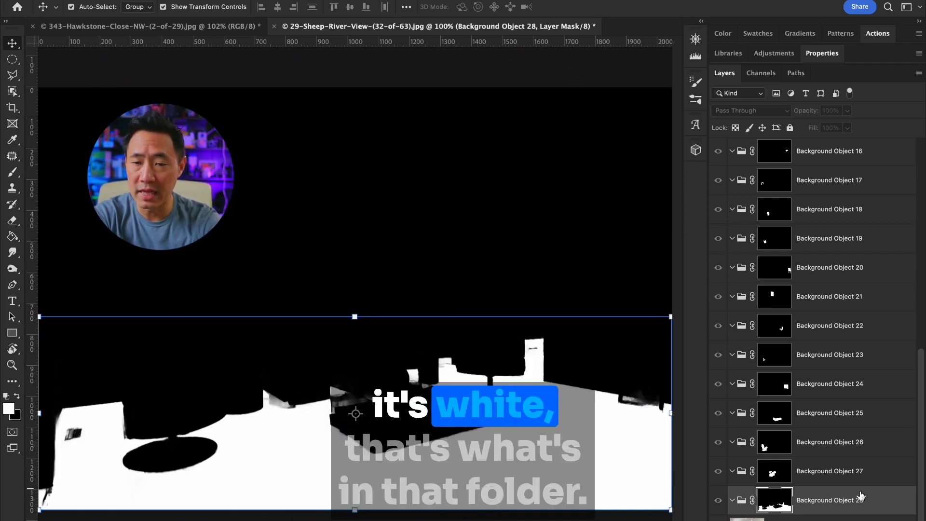
alt+click(787, 504)
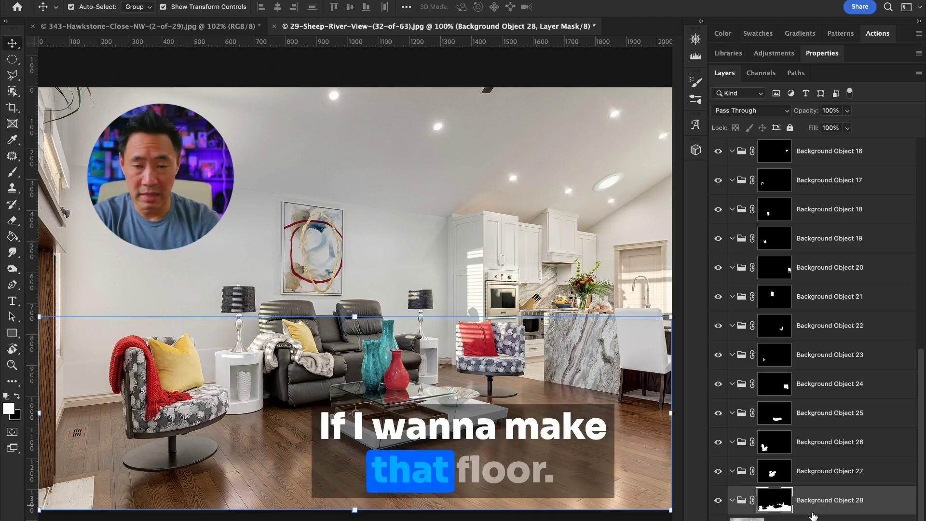
click(791, 520)
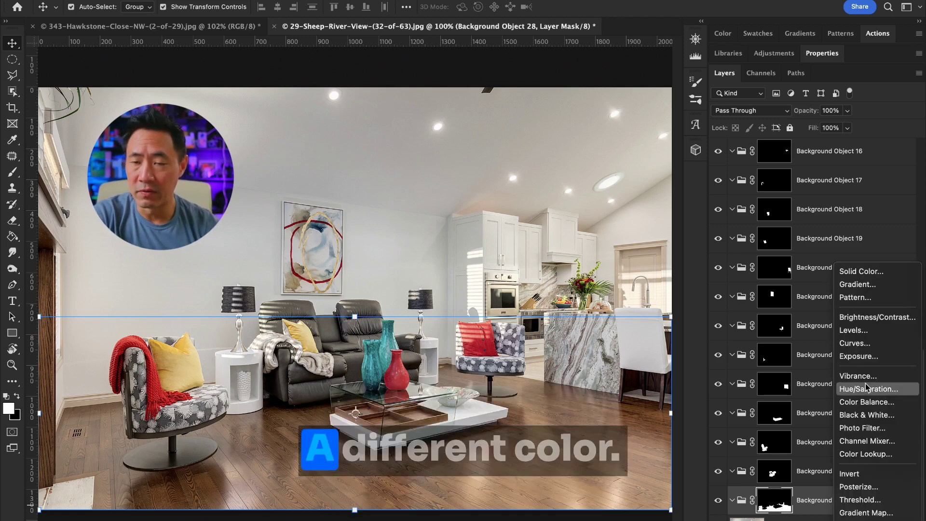
key(Escape)
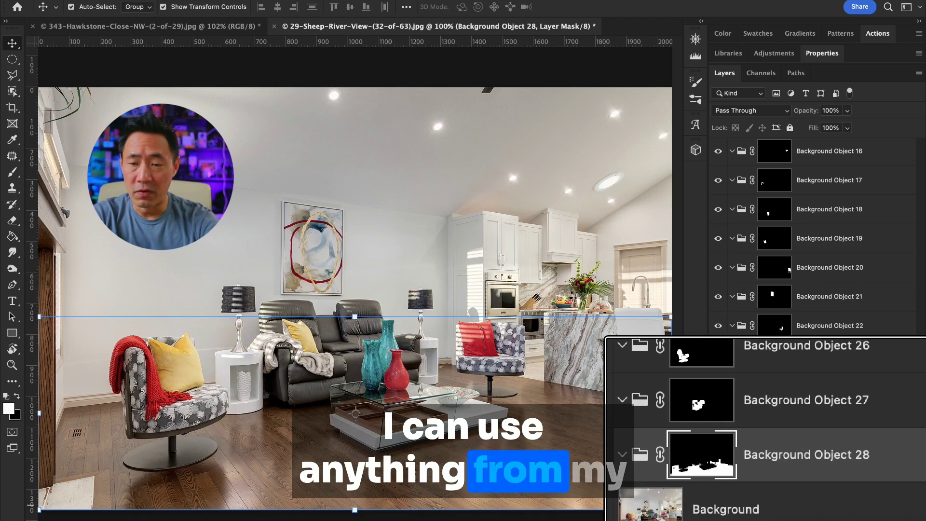
click(791, 520)
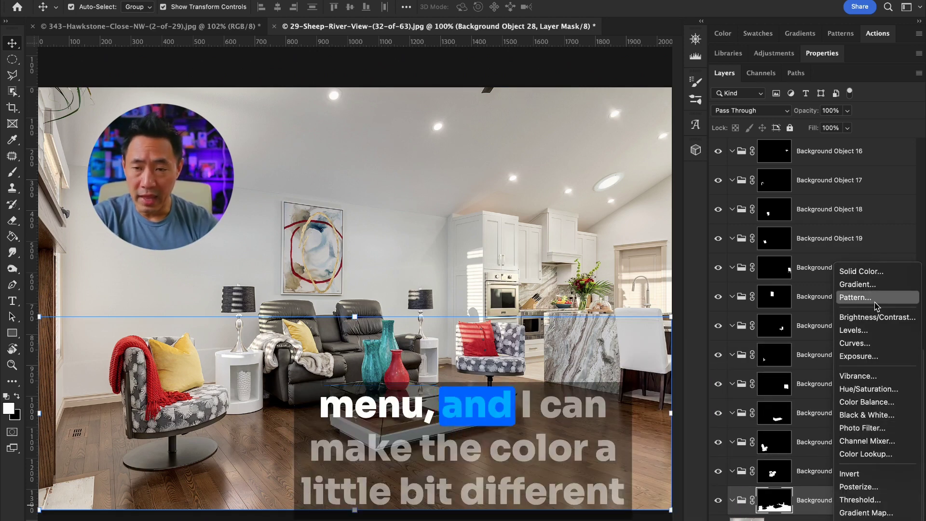
click(877, 389)
drag(812, 141, 795, 188)
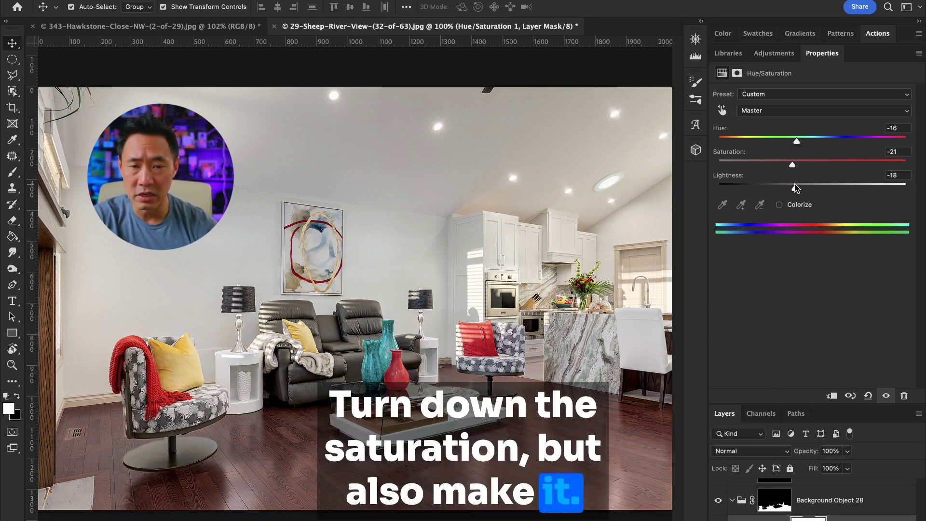
Step: Darken the sofa with a Brightness/Contrast adjustment set to Brightness -76, Contrast 27
click(774, 492)
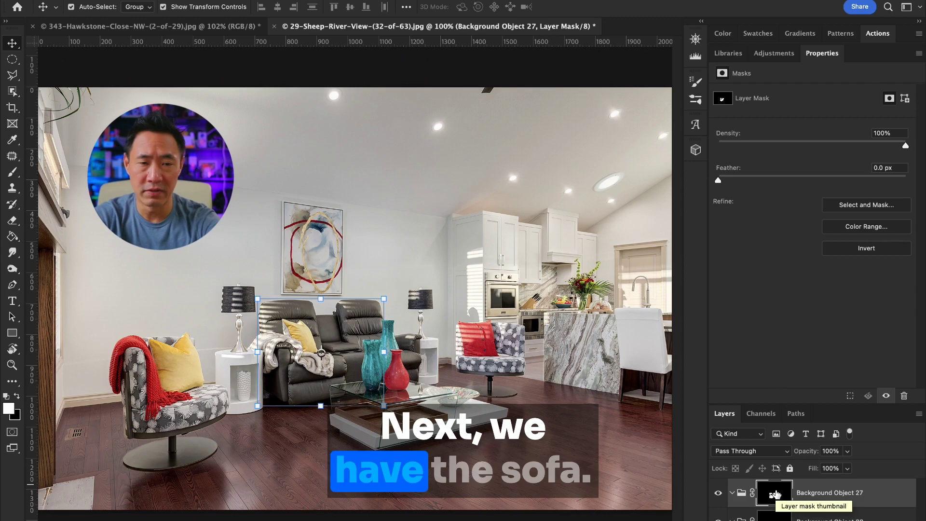
alt+click(774, 492)
alt+click(775, 492)
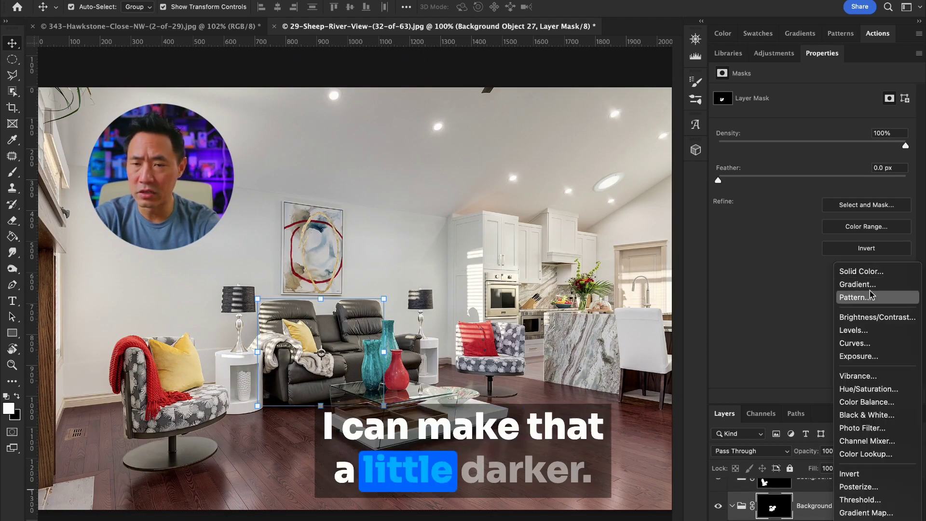
click(871, 319)
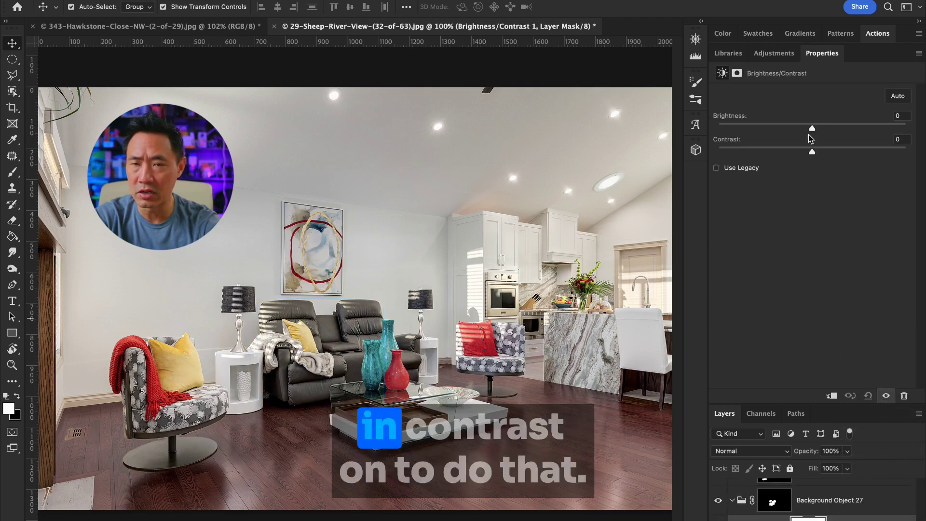
drag(810, 129, 764, 129)
drag(815, 150, 837, 151)
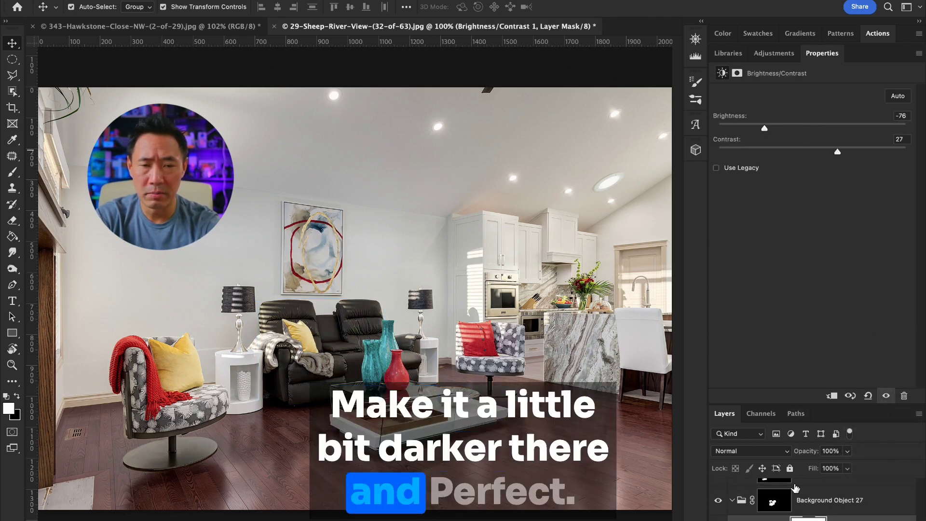
Step: Add a Brightness/Contrast adjustment to Background Object 12 with Brightness -89, Contrast 16
scroll(818, 514, up, 1)
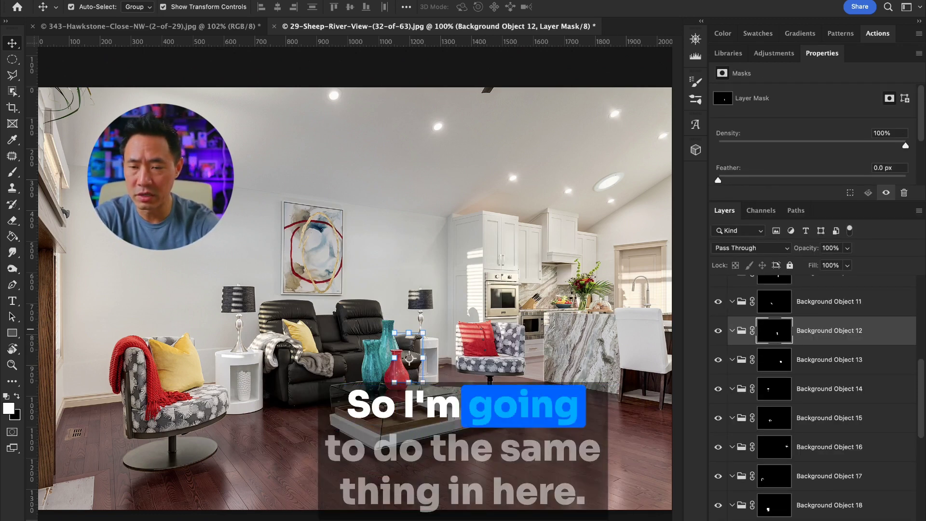
click(838, 519)
click(875, 317)
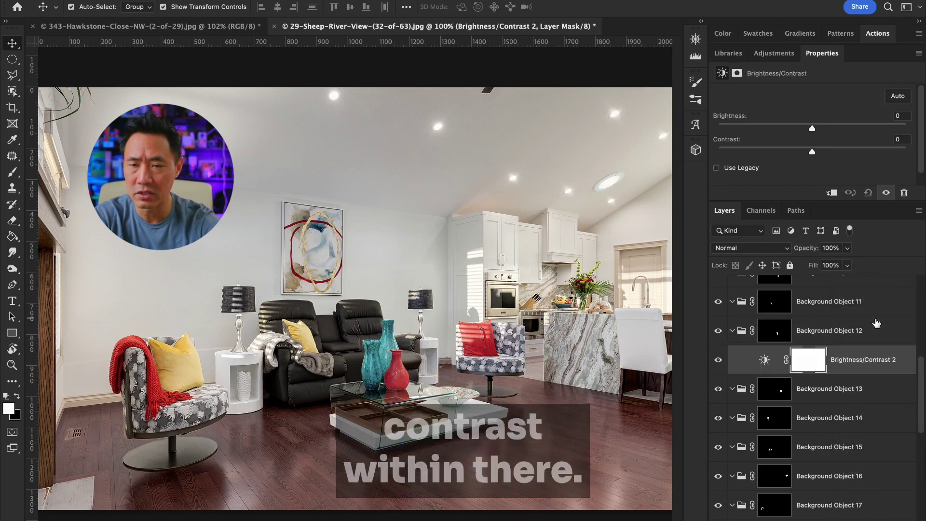
drag(810, 128, 762, 130)
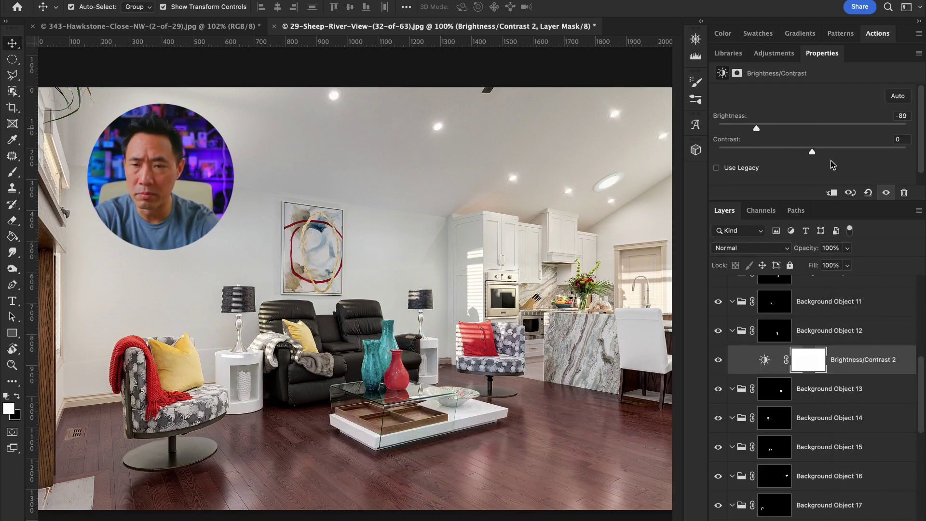
drag(812, 152, 827, 153)
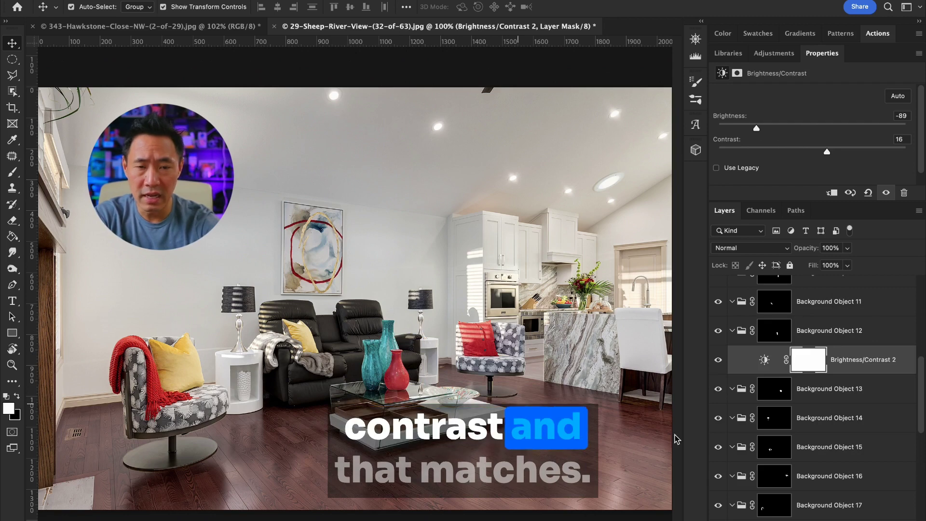
Step: Turn the yellow sofa cushion (Background Object 11) red with Hue -39, Saturation +39, Lightness -24
key(w)
scroll(820, 424, down, 2)
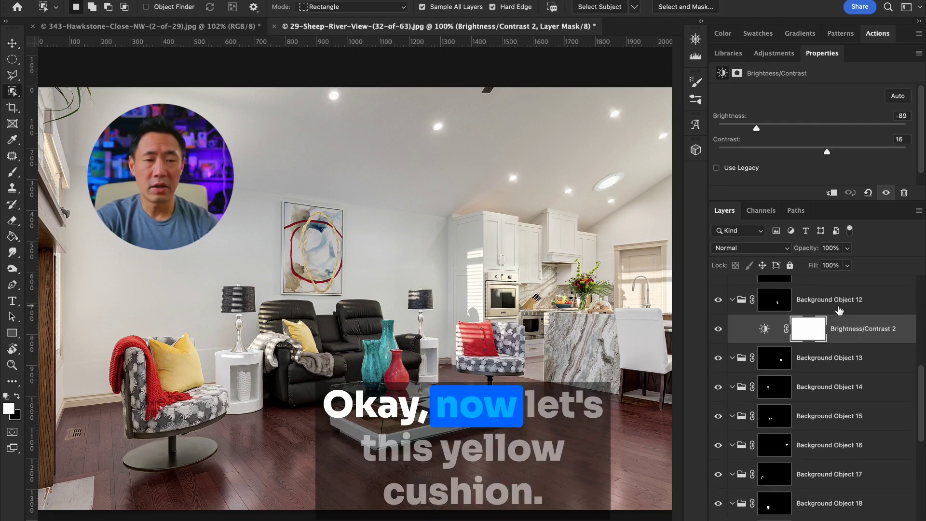
key(v)
click(300, 336)
click(839, 518)
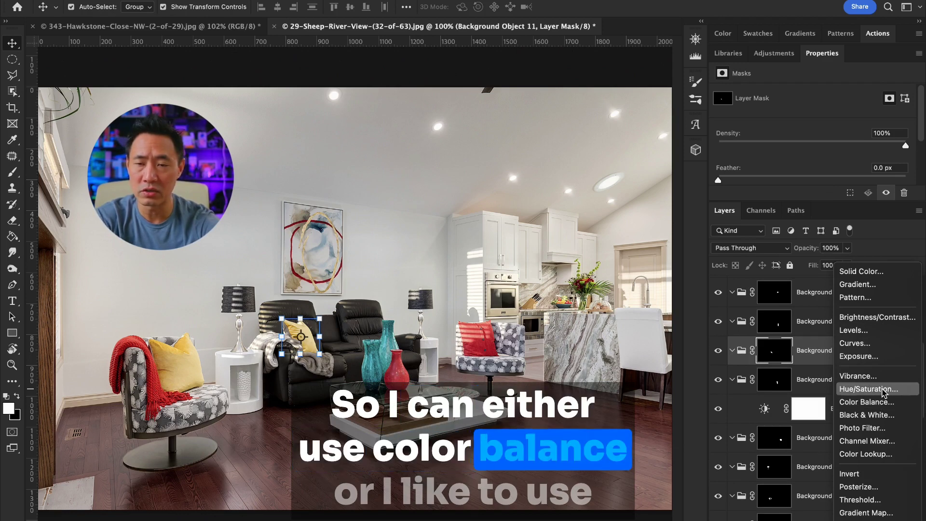
click(884, 393)
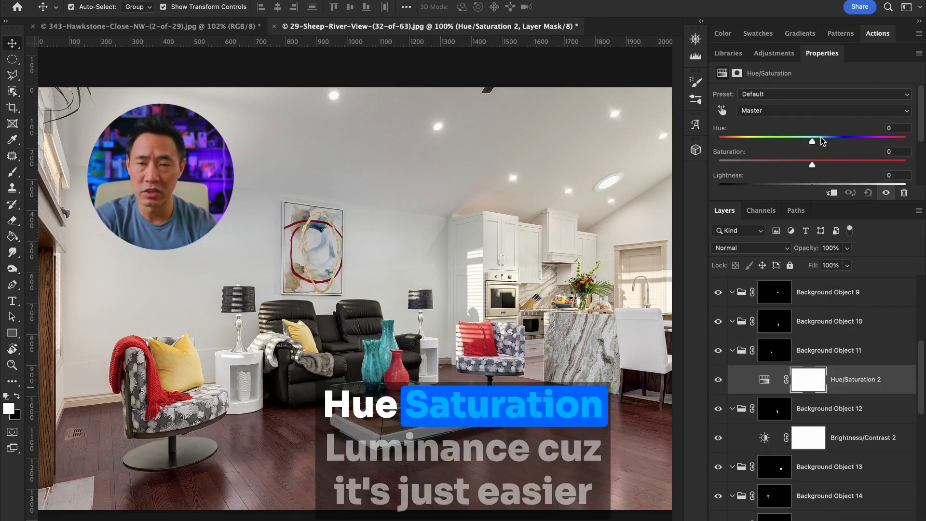
mouse_move(812, 141)
mouse_down()
mouse_move(749, 147)
mouse_move(879, 144)
mouse_up()
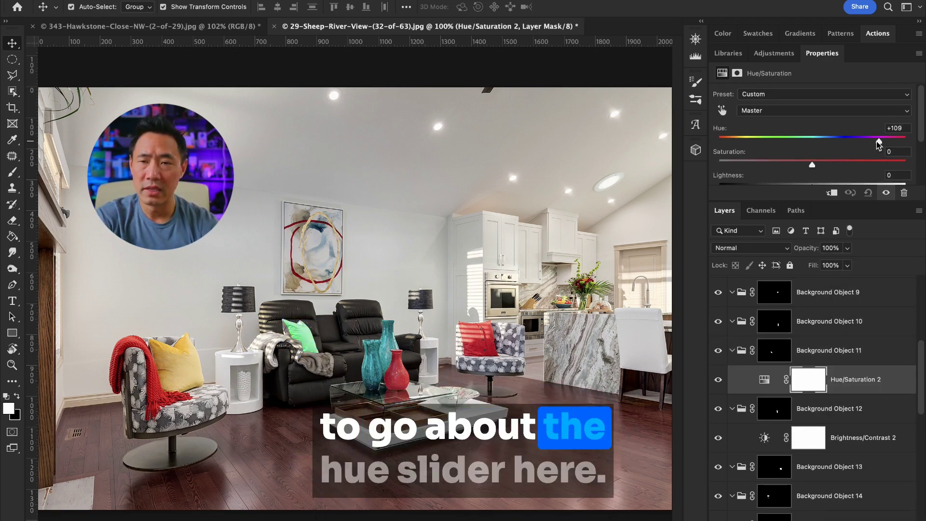
mouse_move(807, 146)
mouse_down()
mouse_move(716, 163)
mouse_move(774, 161)
mouse_move(762, 159)
mouse_up()
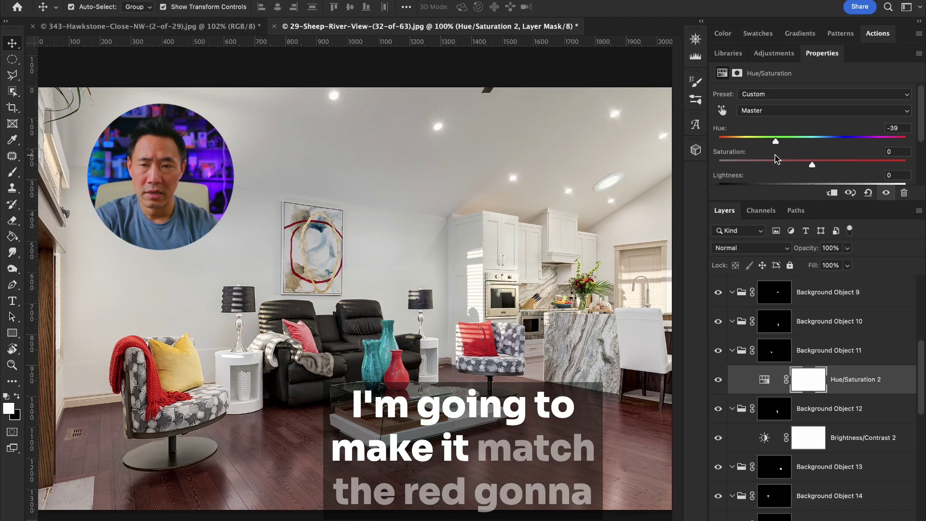
drag(811, 164, 836, 164)
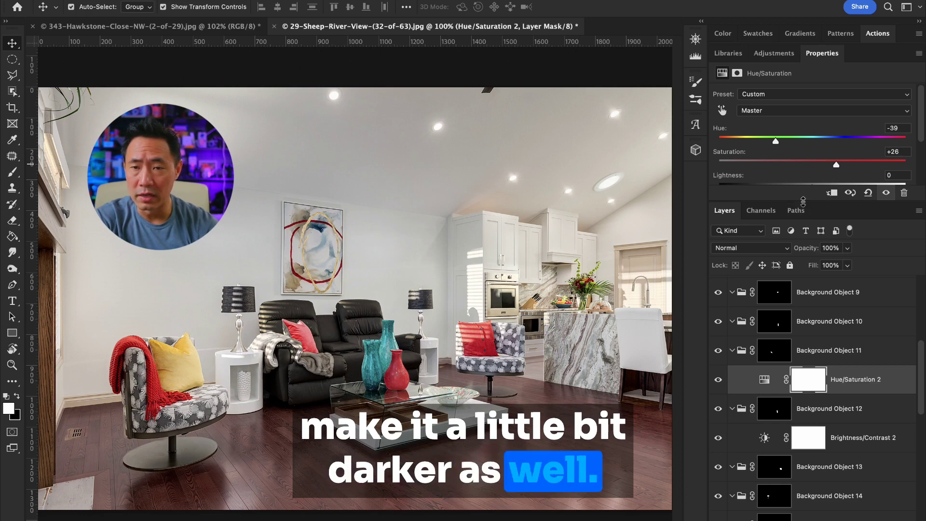
mouse_move(804, 201)
mouse_down()
mouse_move(803, 219)
mouse_move(812, 193)
mouse_move(782, 191)
mouse_up()
mouse_move(842, 167)
mouse_down()
mouse_move(869, 167)
mouse_move(849, 167)
mouse_up()
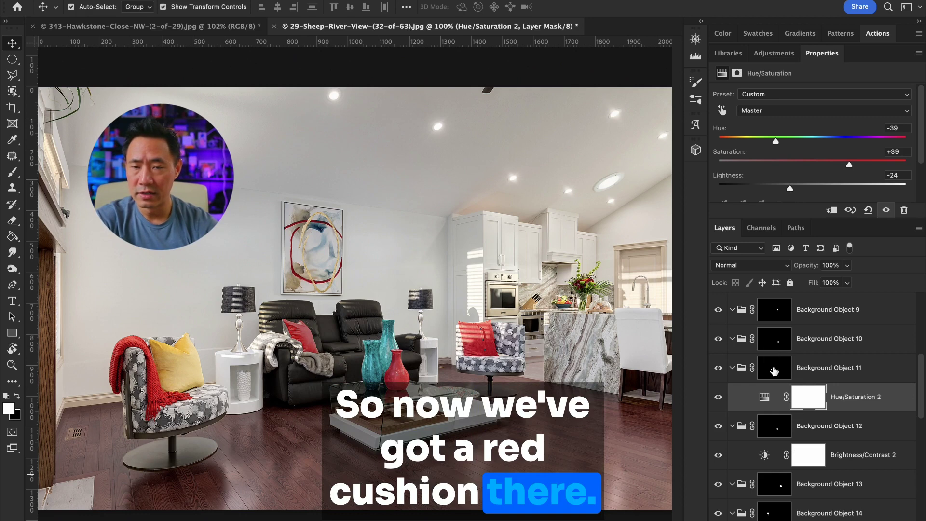
Step: Turn the tall teal vase red with a Hue/Saturation adjustment at Hue -169
click(773, 370)
click(773, 346)
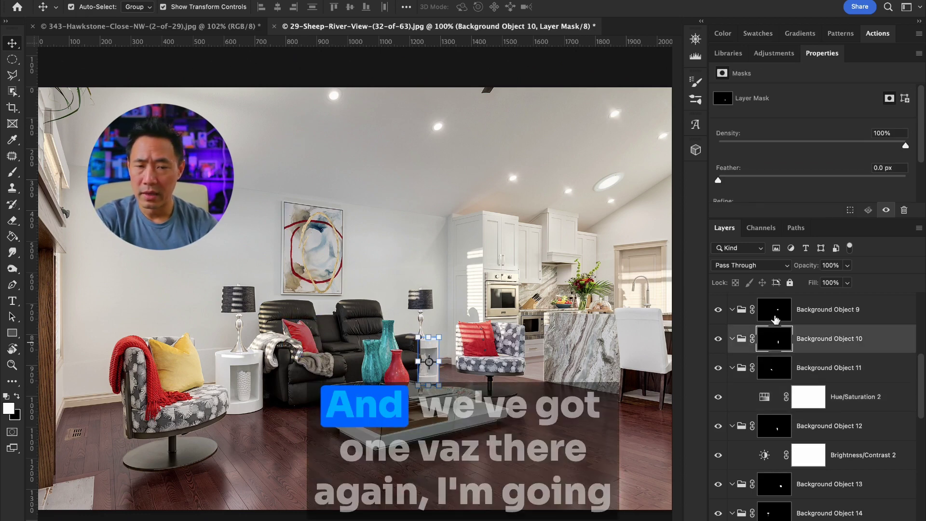
click(775, 316)
scroll(772, 333, up, 2)
click(767, 342)
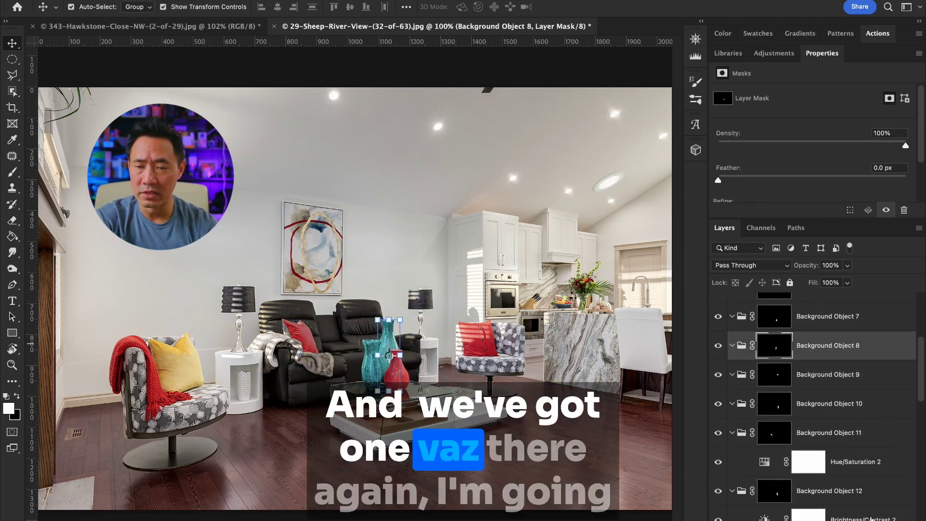
click(836, 520)
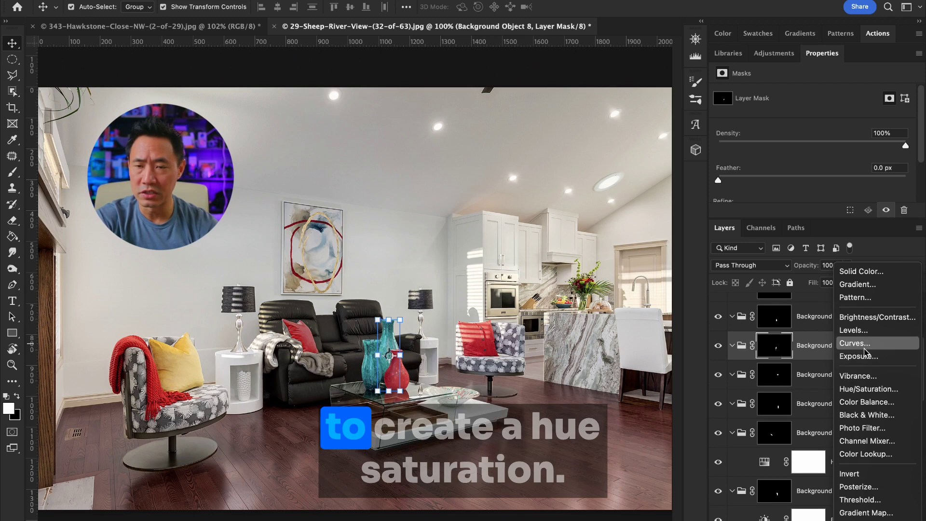
click(875, 389)
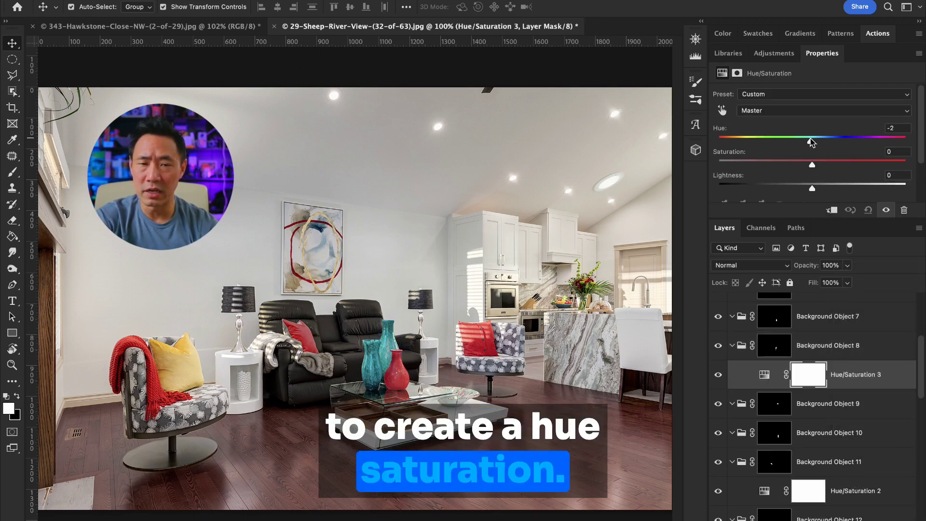
mouse_move(812, 142)
mouse_down()
mouse_move(738, 144)
mouse_move(723, 160)
mouse_up()
Step: Turn the short teal vase orange with a Hue/Saturation adjustment at Hue -151
scroll(821, 356, up, 2)
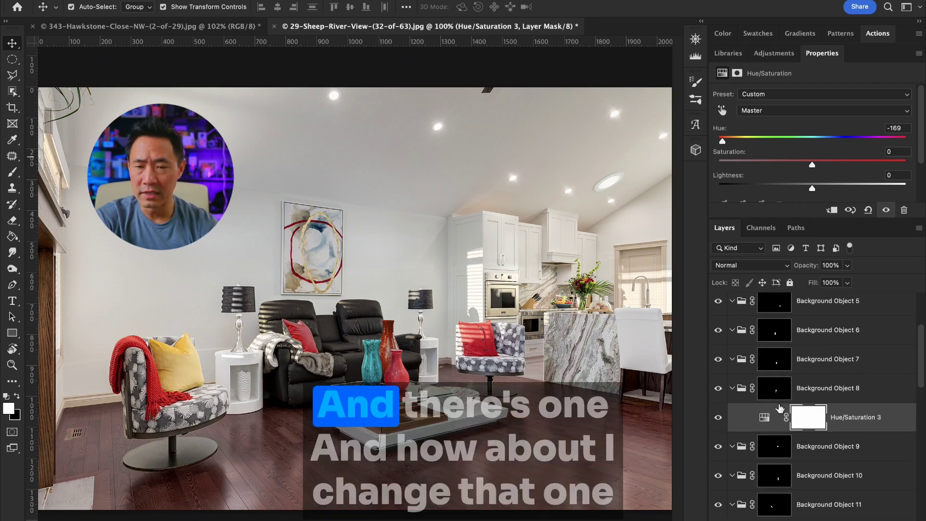
click(775, 388)
click(774, 330)
click(863, 518)
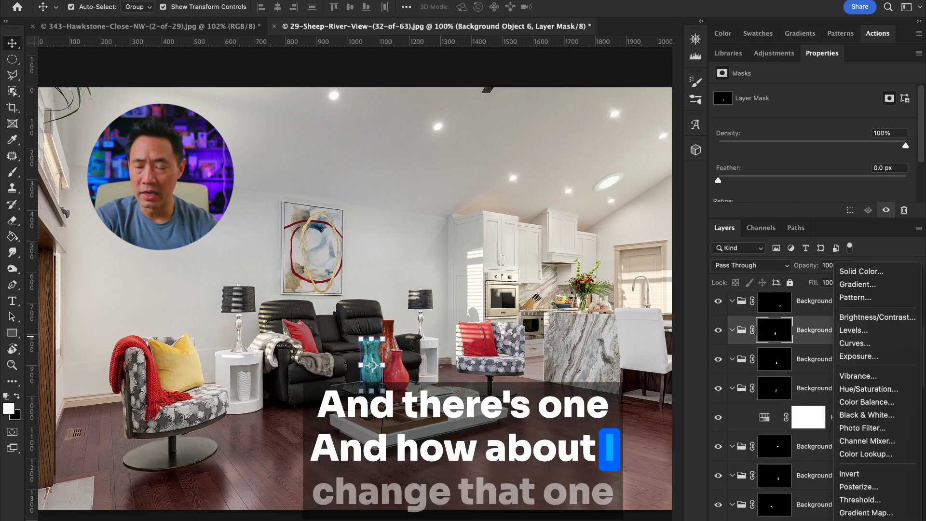
click(866, 389)
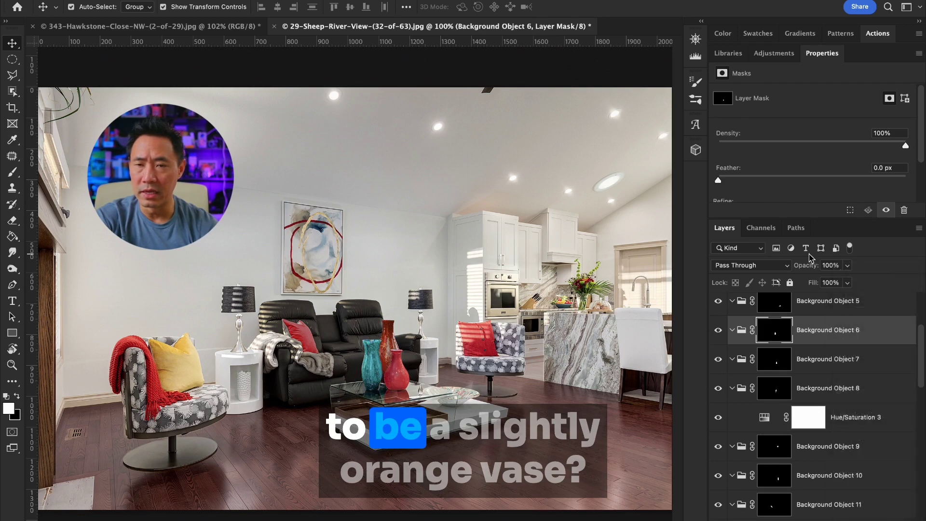
drag(795, 144, 731, 172)
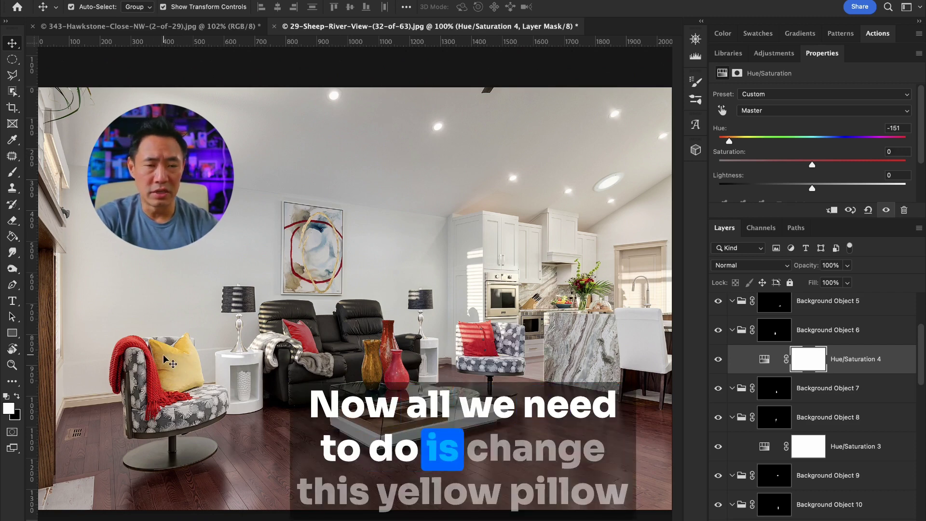
Step: Make the armchair's yellow pillow red: Hue -34, Saturation +26, Lightness -15
scroll(800, 395, up, 4)
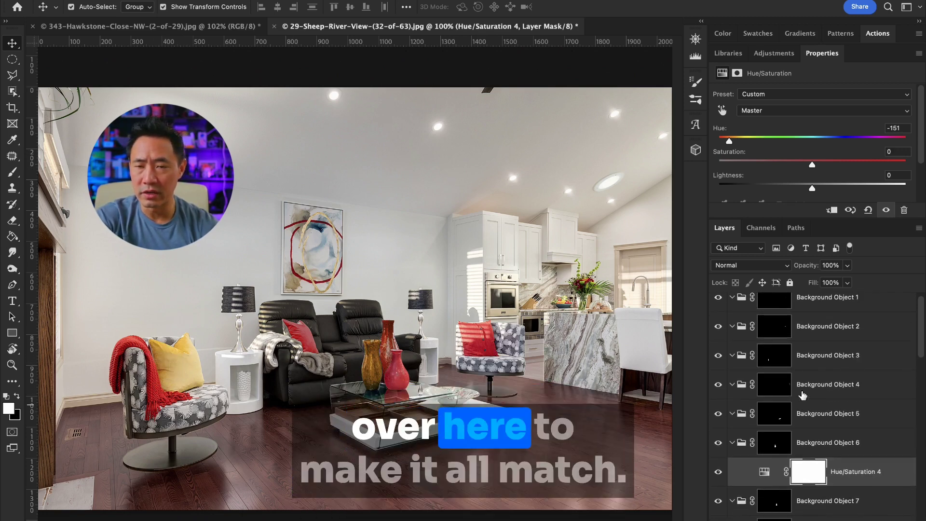
click(773, 368)
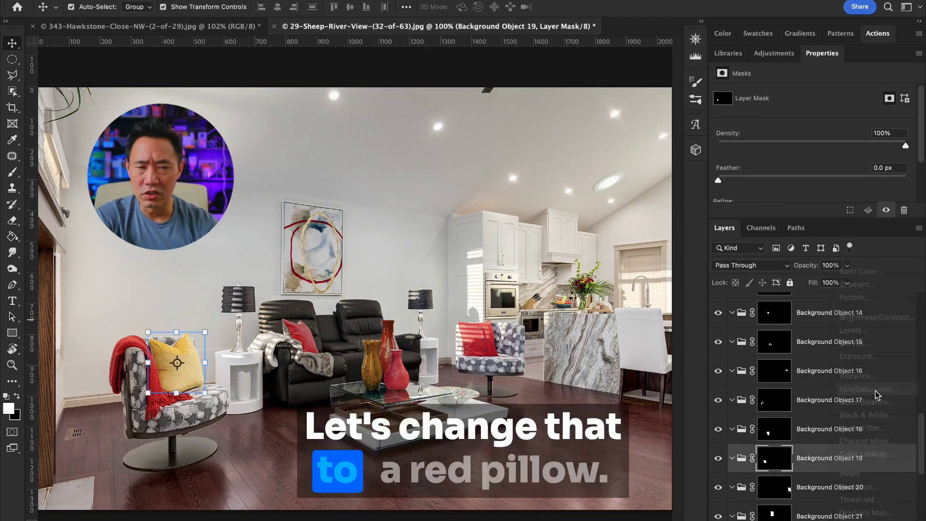
click(868, 330)
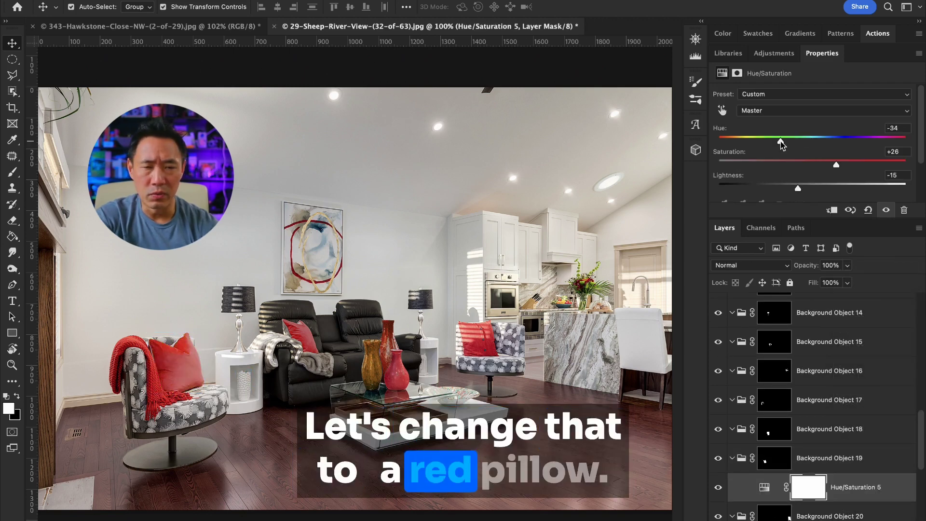